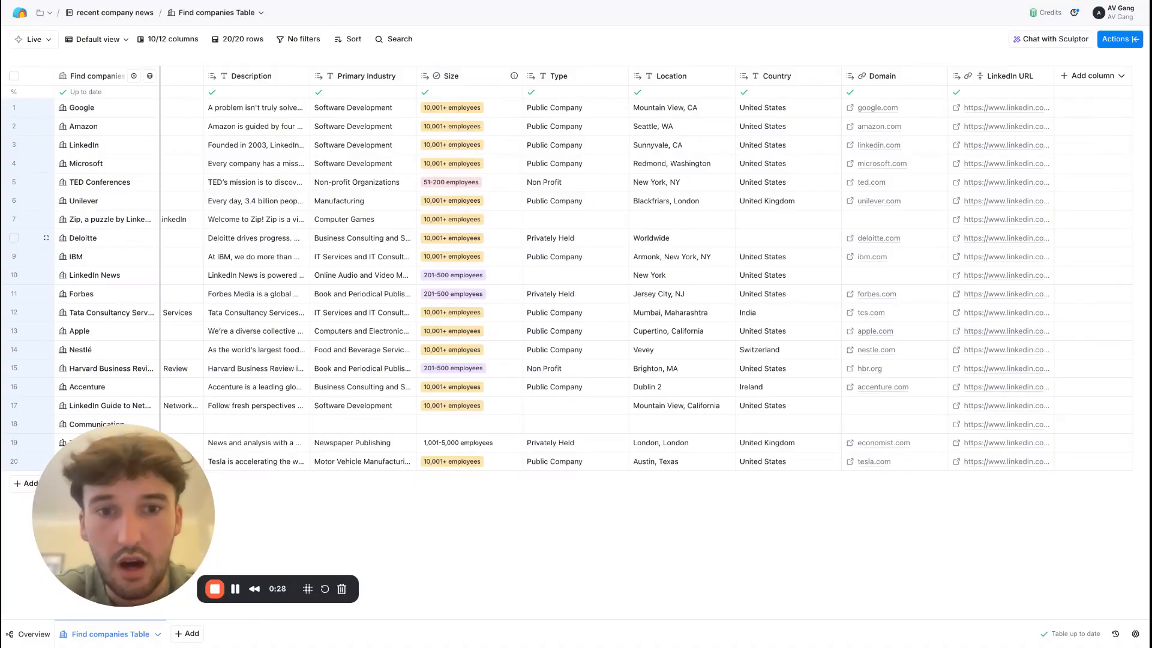
Add an enrichment column by searching "news", filtering to Enrichments and choosing PredictLeads' Find most recent news
{"action": "left_click", "coordinate": [604, 228]}
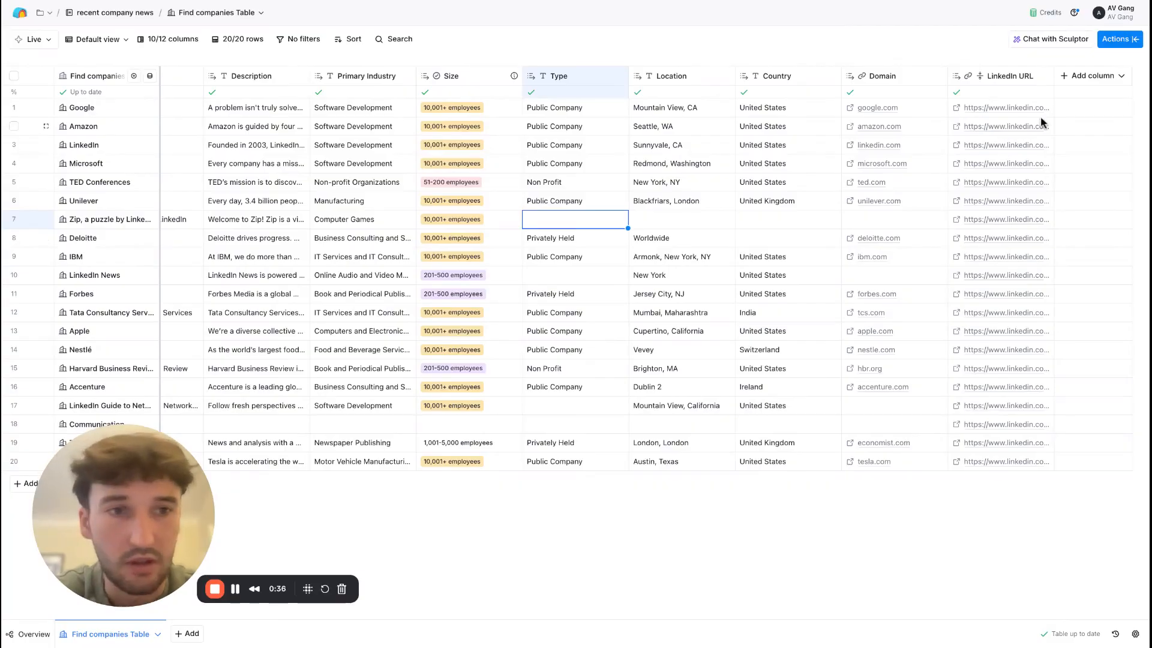
{"action": "left_click", "coordinate": [1089, 76]}
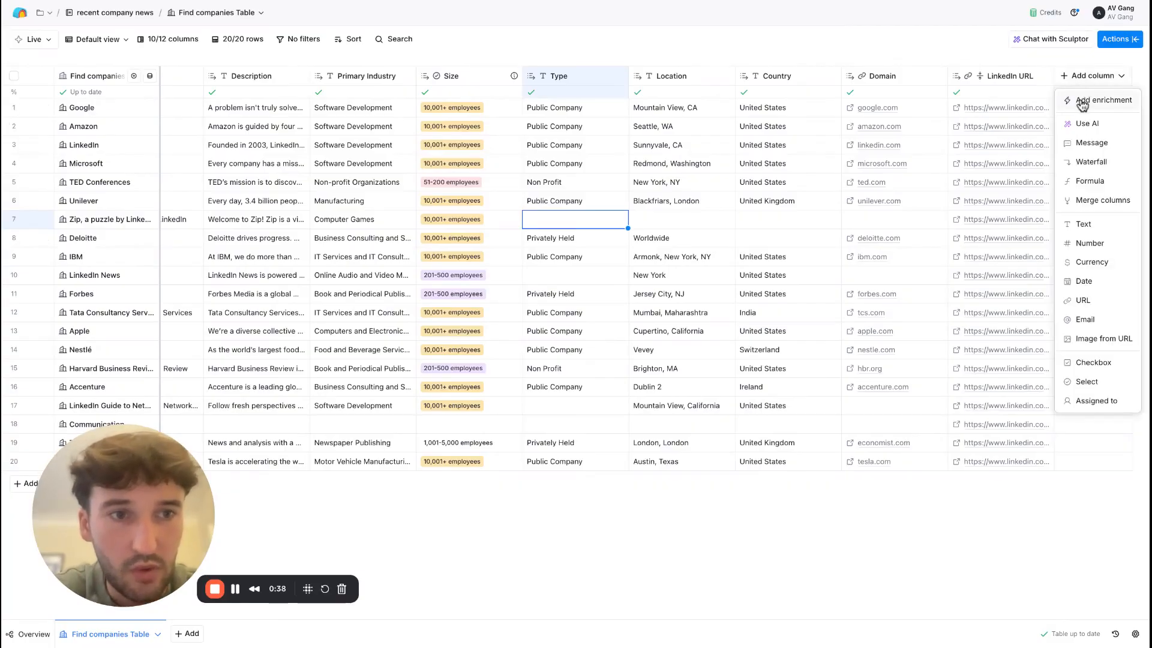
{"action": "left_click", "coordinate": [1082, 103]}
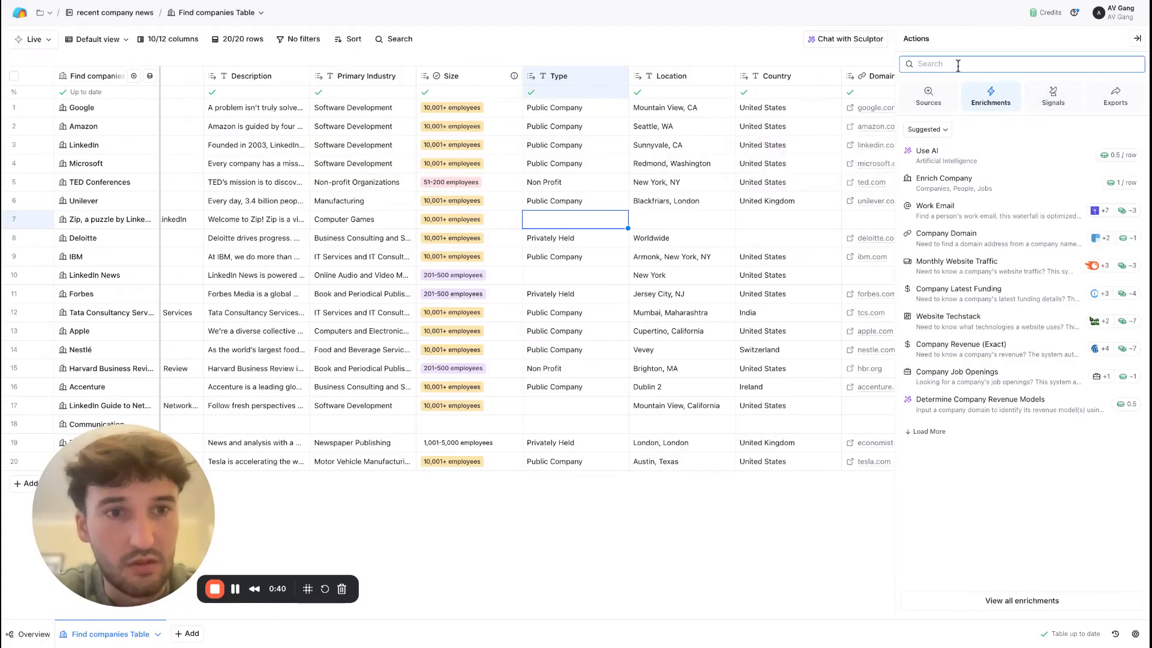
{"action": "type", "text": "news"}
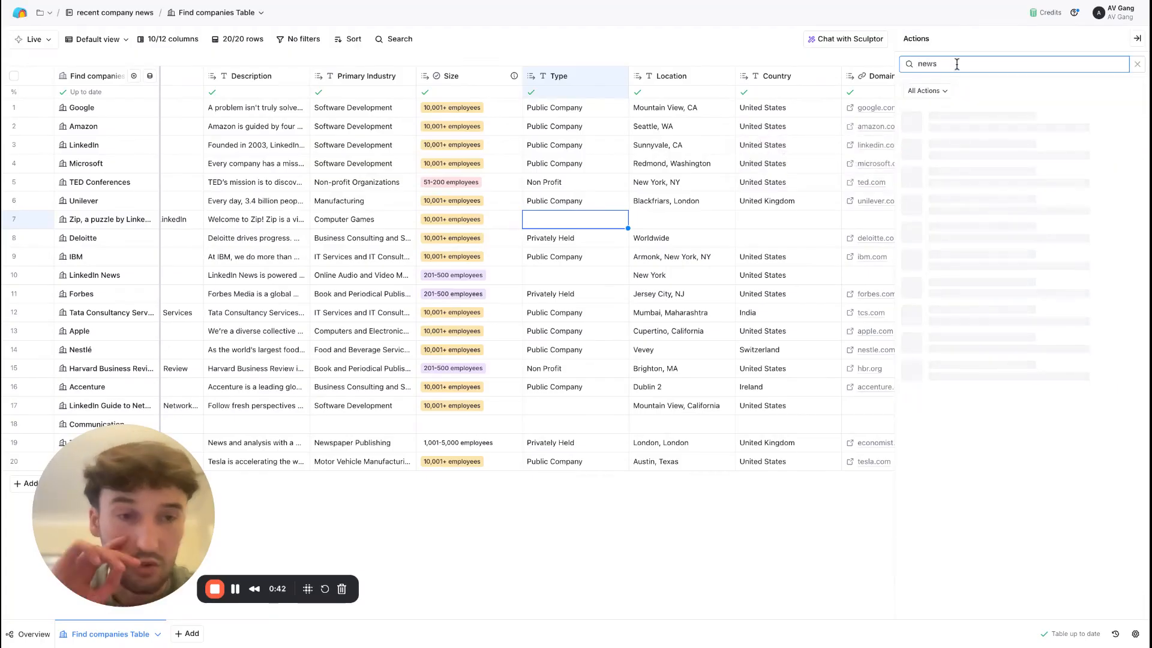
{"action": "left_click", "coordinate": [936, 93]}
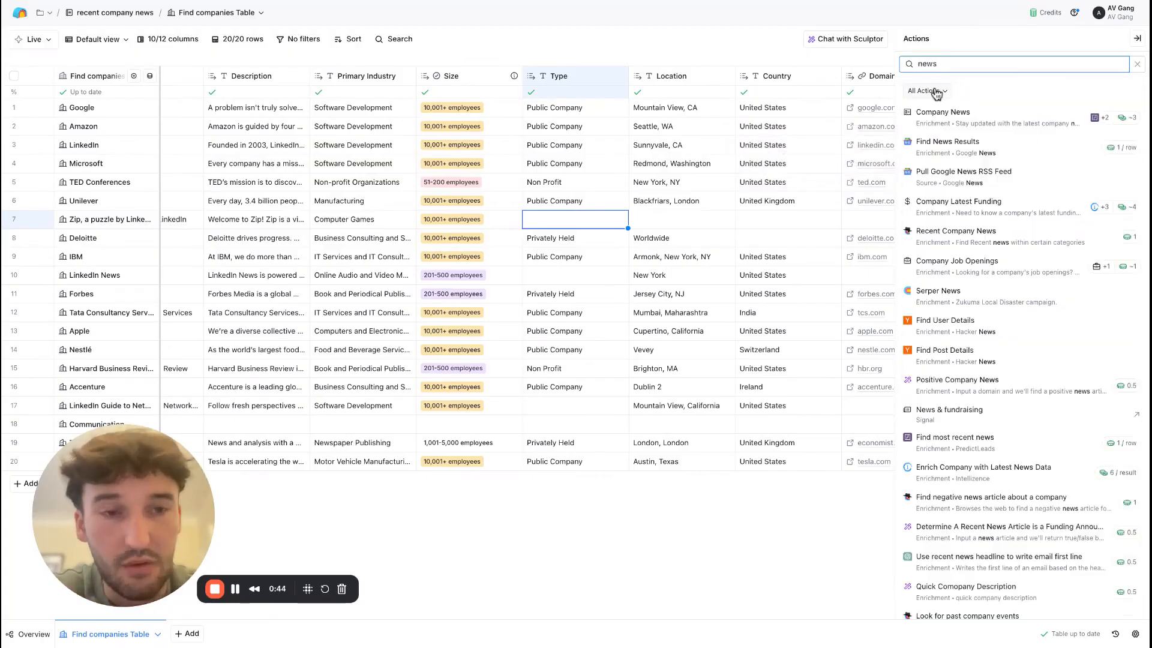
{"action": "left_click", "coordinate": [941, 153]}
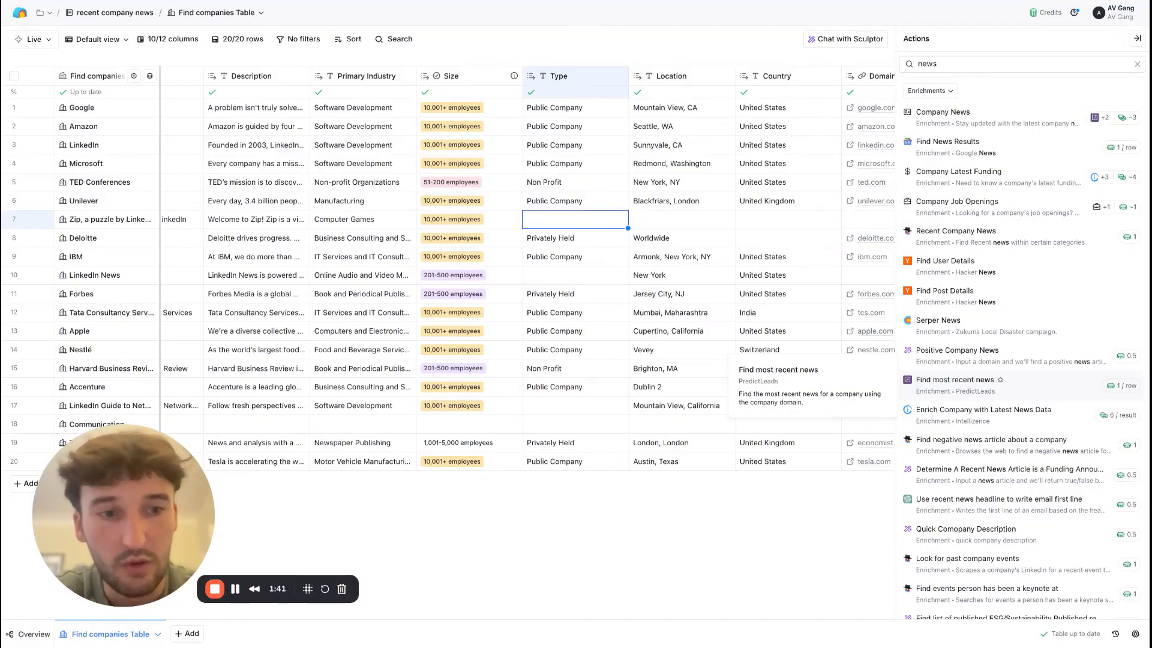
{"action": "left_click", "coordinate": [960, 385]}
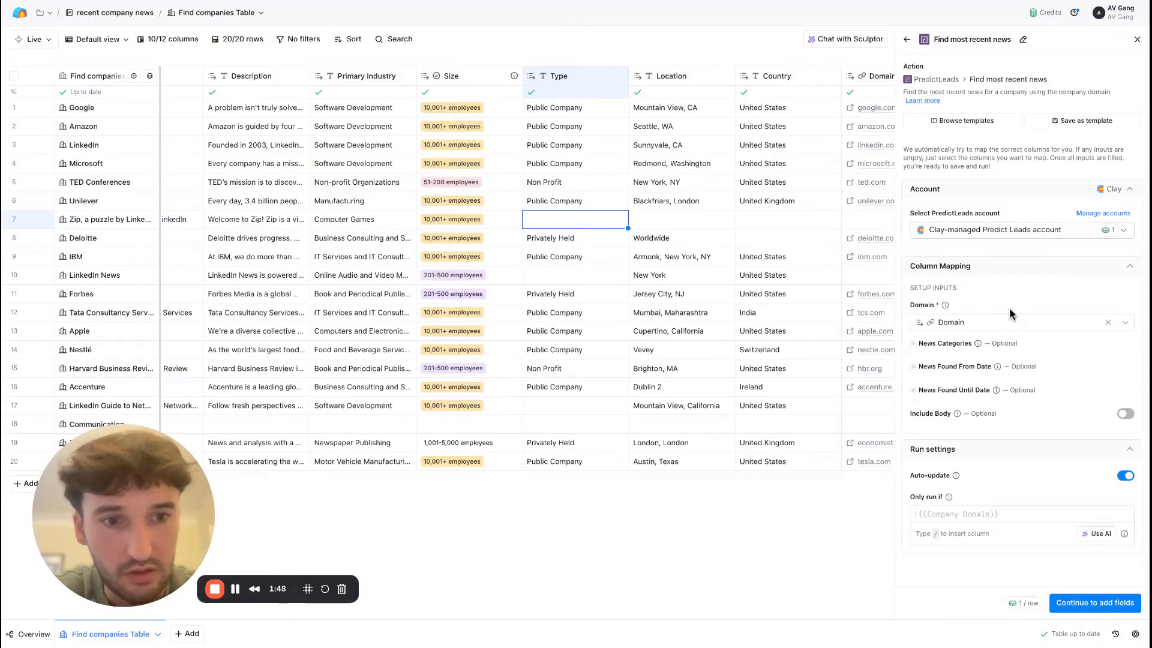
Reveal the optional News Categories input and browse the news categories it offers
{"action": "left_click", "coordinate": [913, 344]}
{"action": "left_click", "coordinate": [963, 373]}
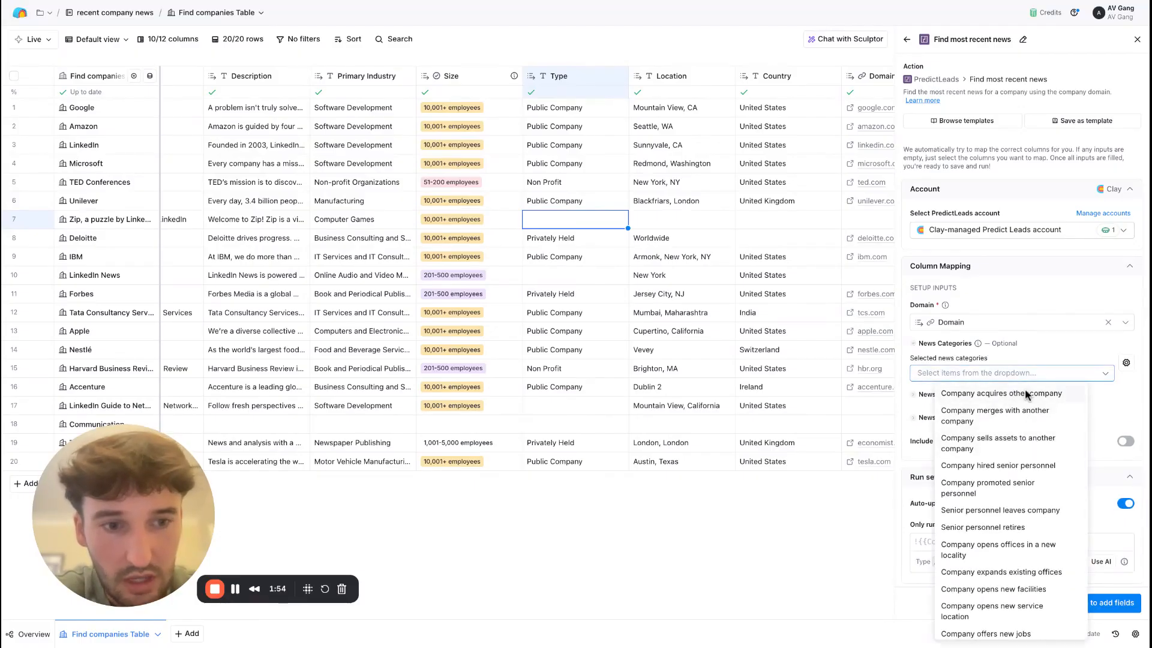
{"action": "scroll", "coordinate": [1022, 459], "scroll_direction": "down", "scroll_amount": 1}
{"action": "scroll", "coordinate": [1021, 454], "scroll_direction": "down", "scroll_amount": 5}
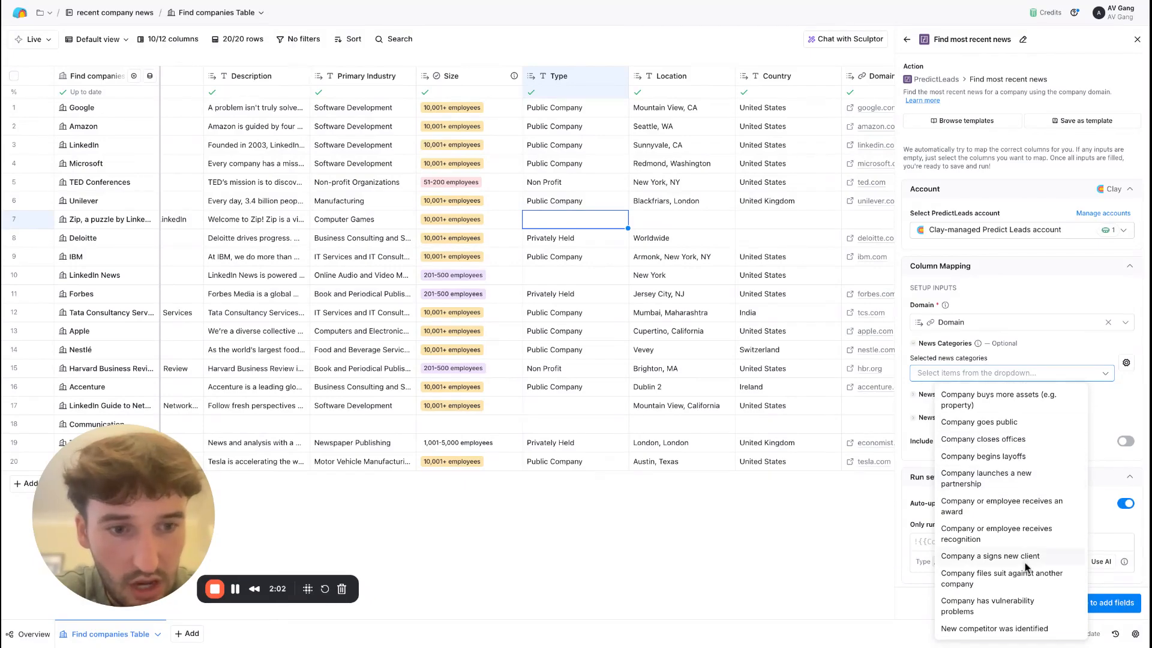
{"action": "left_click", "coordinate": [1043, 358]}
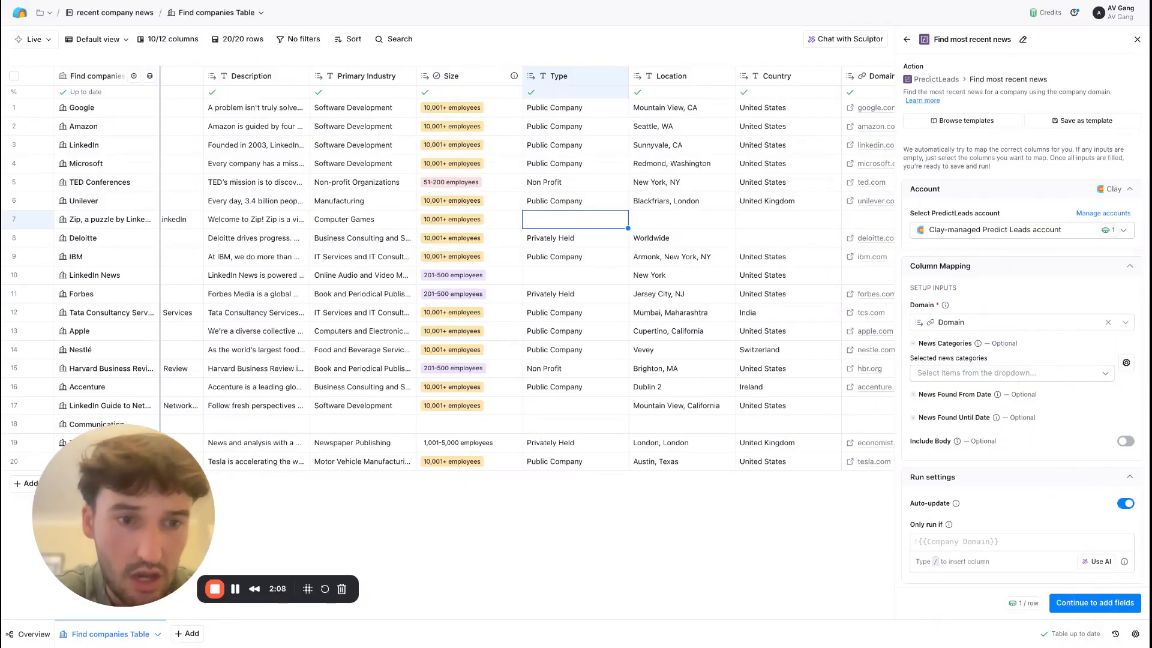
{"action": "scroll", "coordinate": [896, 392], "scroll_direction": "down", "scroll_amount": 1}
{"action": "left_click", "coordinate": [913, 392]}
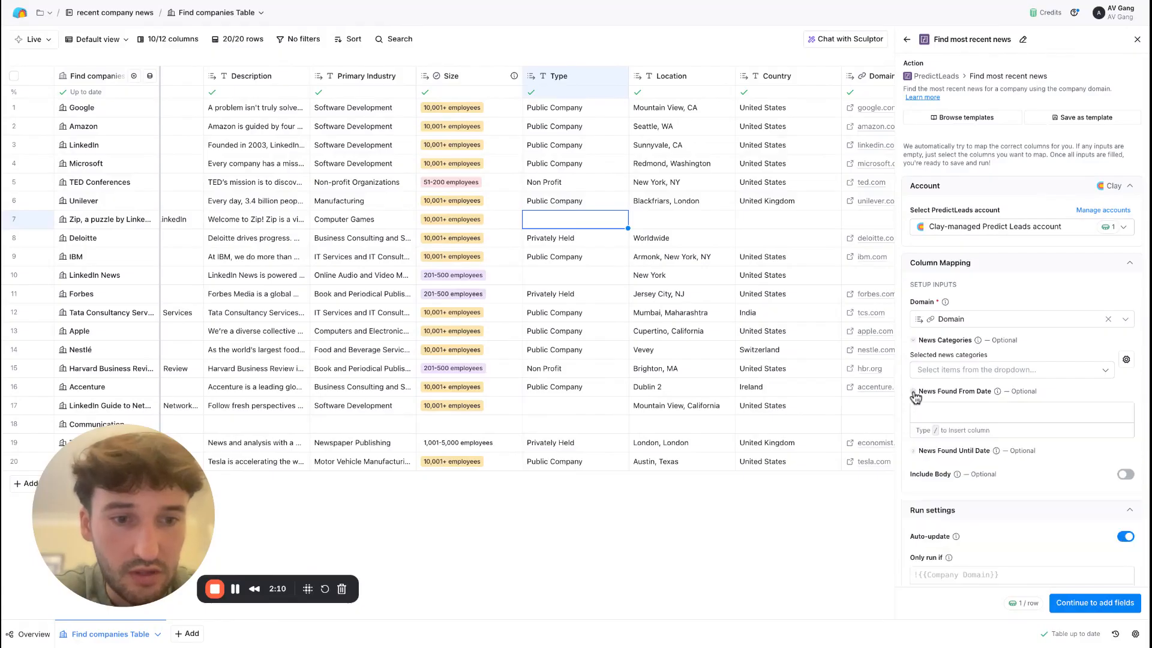
{"action": "left_click", "coordinate": [965, 410]}
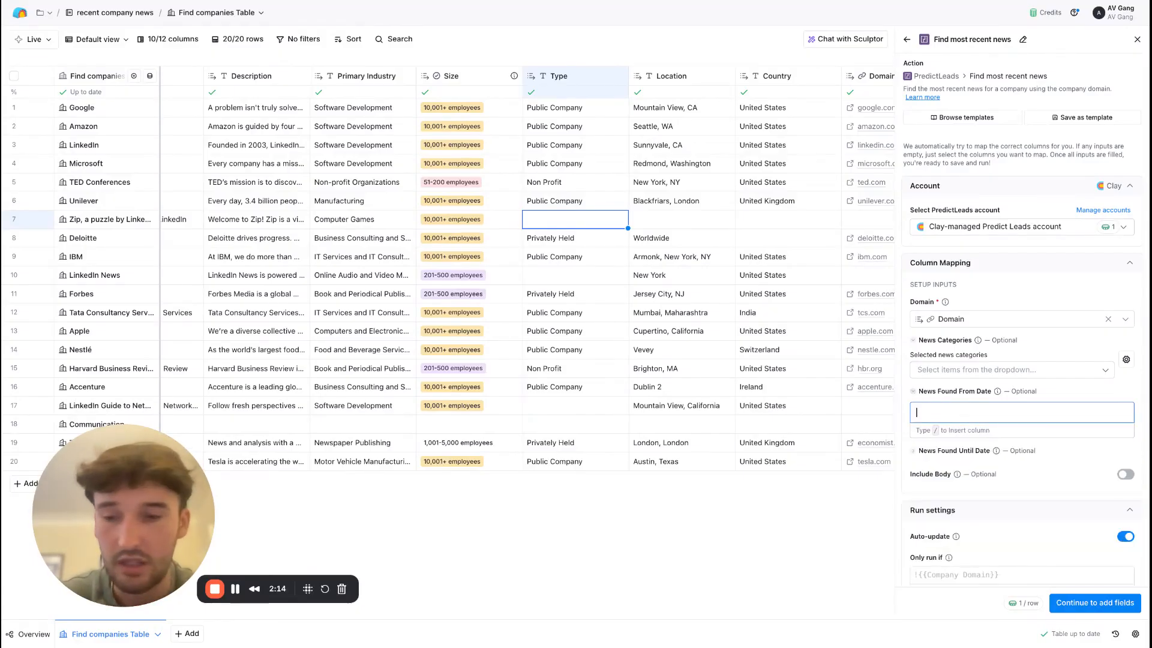
{"action": "left_click", "coordinate": [913, 393]}
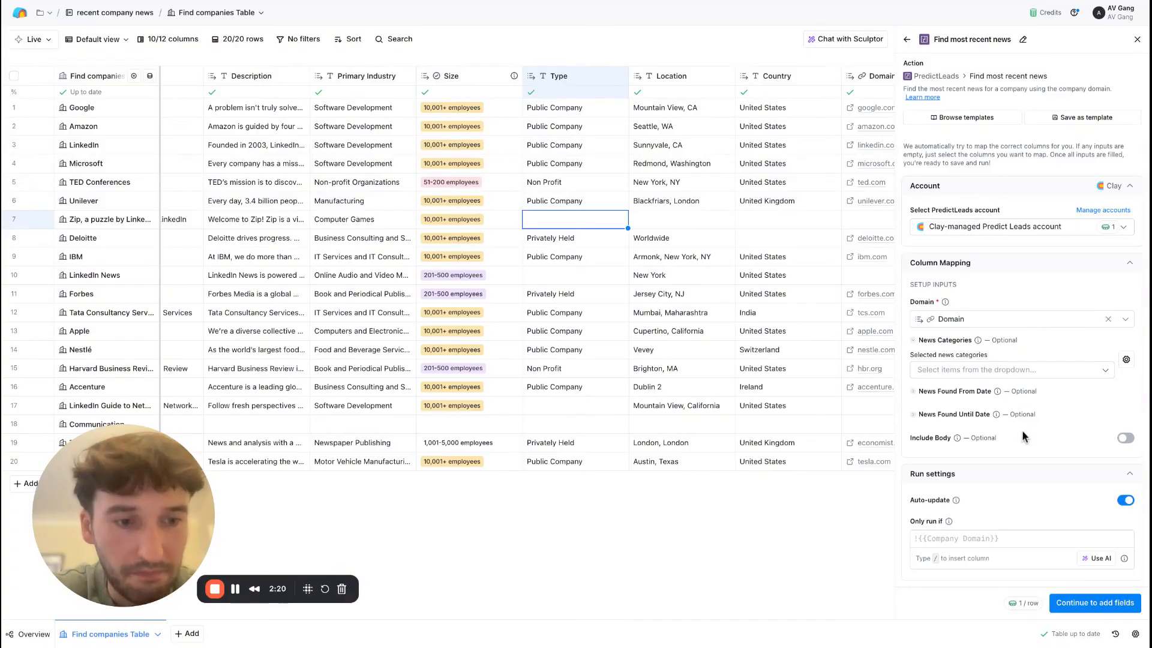
Continue to the output fields and include Total Event Count, Summary, Category, Found At, Confidence, Article Sentence and Human Approved as columns
{"action": "left_click", "coordinate": [1088, 605]}
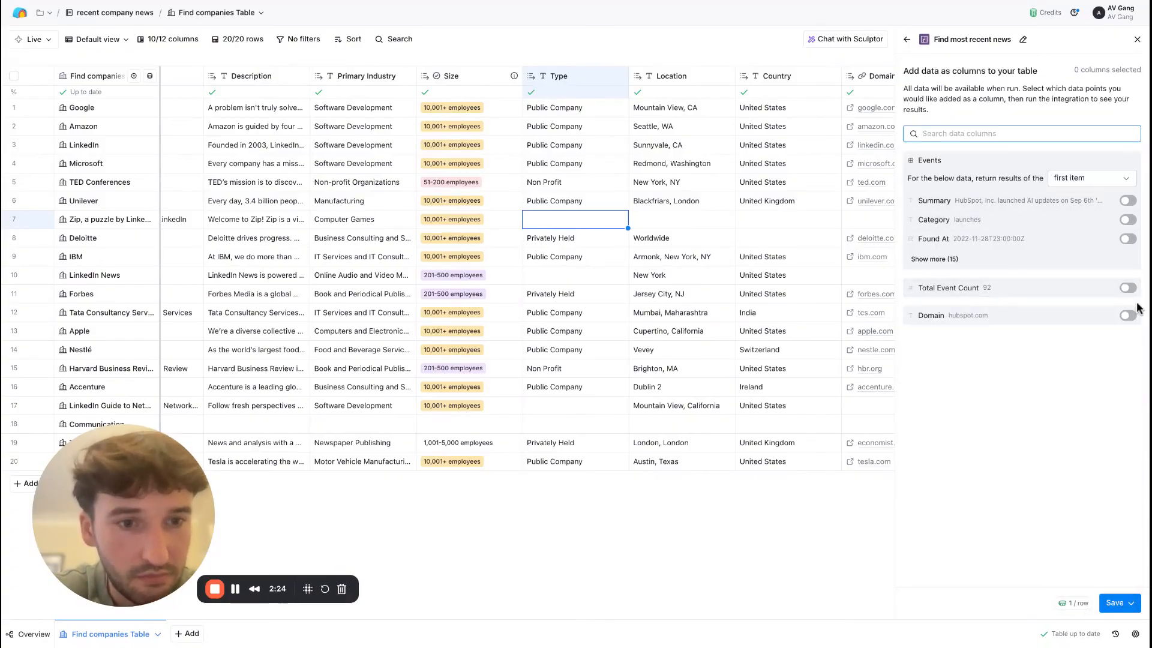
{"action": "left_click", "coordinate": [1127, 287]}
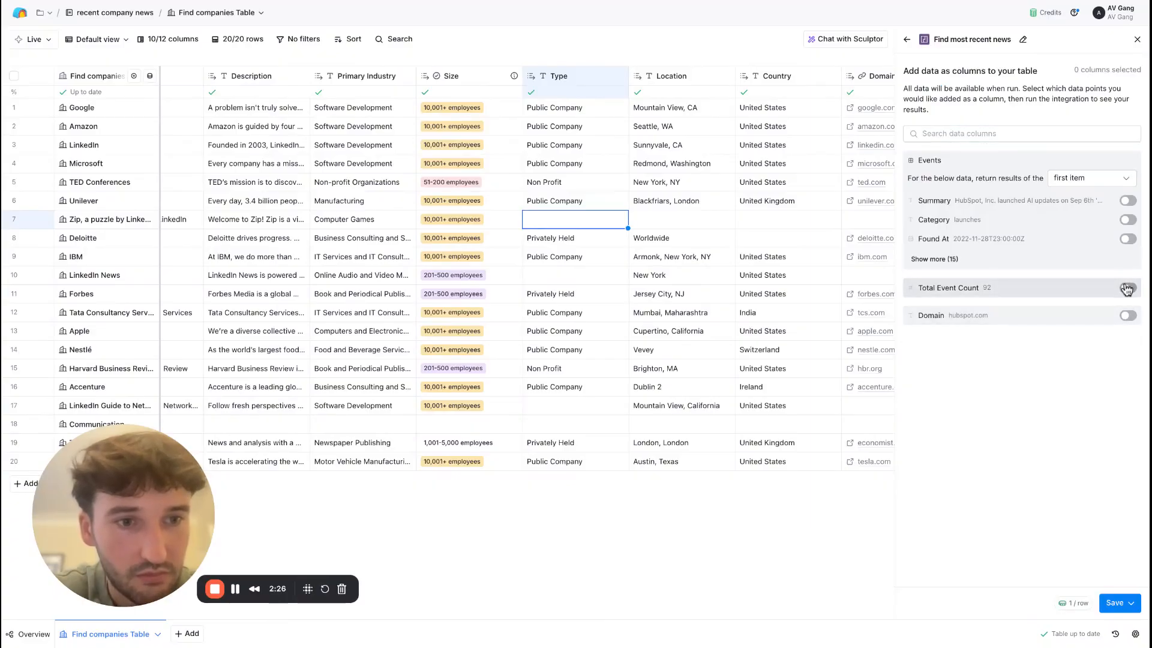
{"action": "left_click", "coordinate": [1128, 201]}
{"action": "left_click", "coordinate": [1128, 220]}
{"action": "left_click", "coordinate": [1129, 240]}
{"action": "left_click", "coordinate": [1127, 258]}
{"action": "left_click", "coordinate": [1128, 277]}
{"action": "left_click", "coordinate": [1128, 296]}
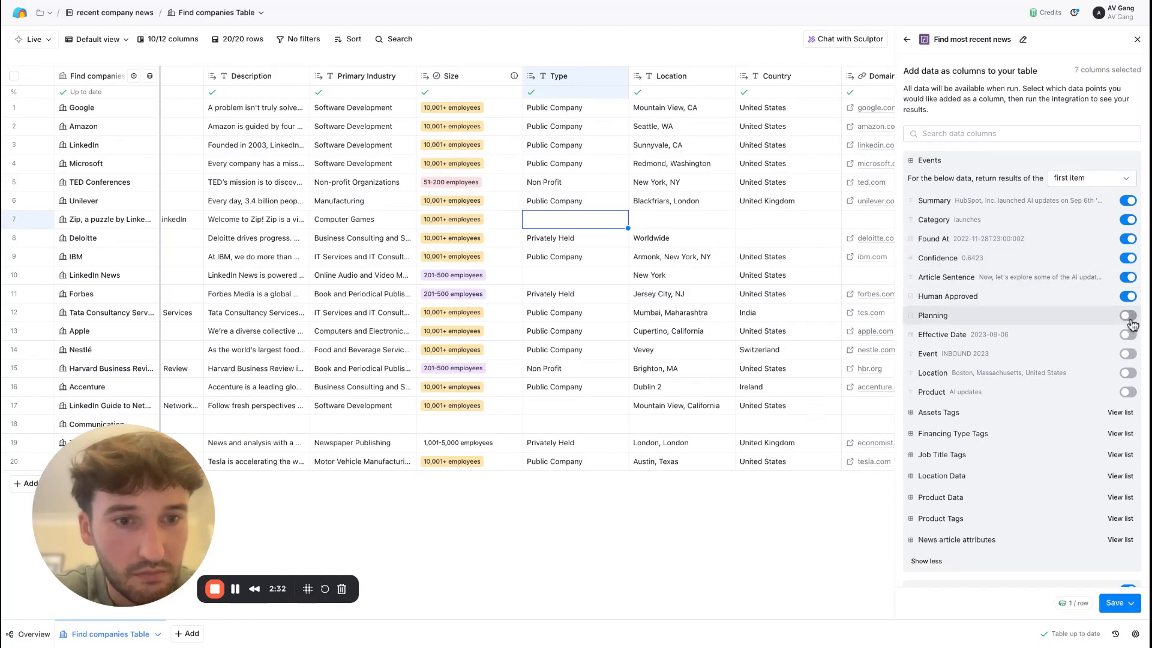
Include Planning, Effective Date, Event, Location, Product and Domain as columns too, and save and run the enrichment on 10 rows
{"action": "left_click", "coordinate": [1128, 316]}
{"action": "left_click", "coordinate": [1128, 353]}
{"action": "left_click", "coordinate": [1128, 334]}
{"action": "left_click", "coordinate": [1128, 373]}
{"action": "left_click", "coordinate": [1128, 392]}
{"action": "scroll", "coordinate": [1048, 387], "scroll_direction": "down", "scroll_amount": 1}
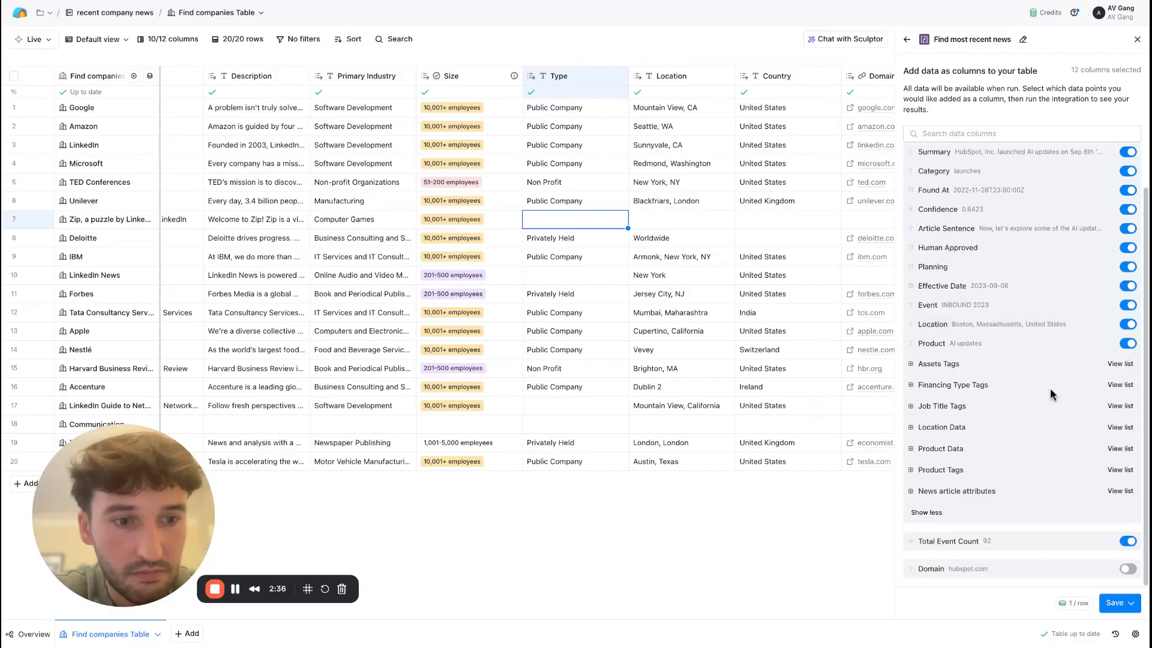
{"action": "left_click", "coordinate": [1128, 568]}
{"action": "left_click", "coordinate": [1132, 604]}
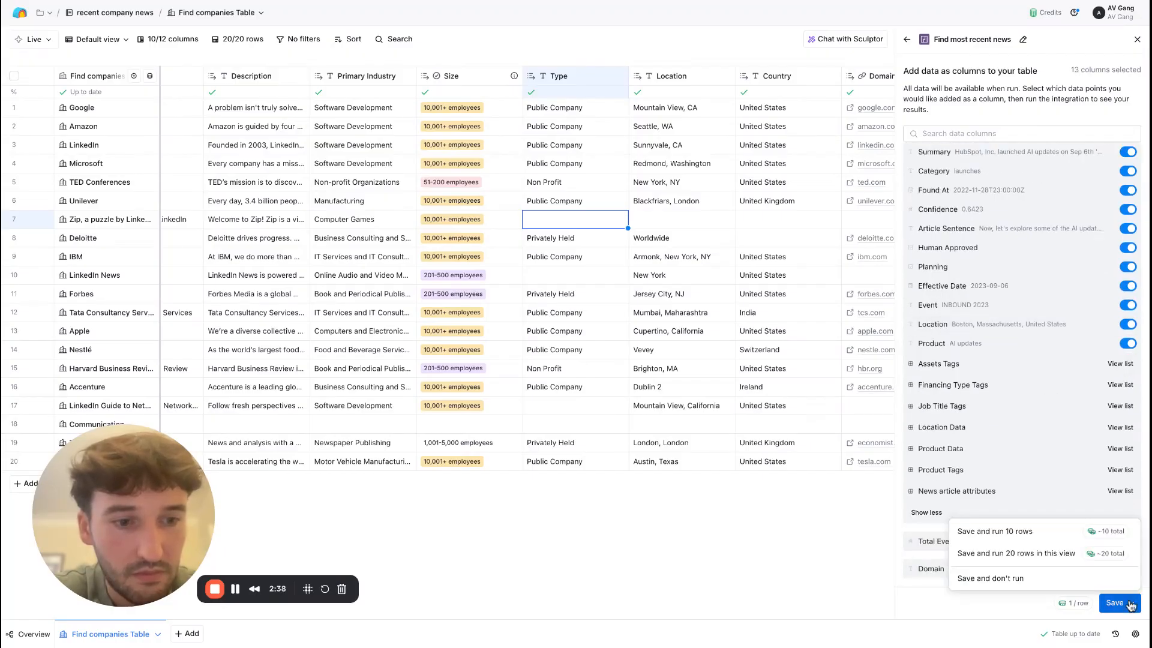
{"action": "left_click", "coordinate": [1062, 539]}
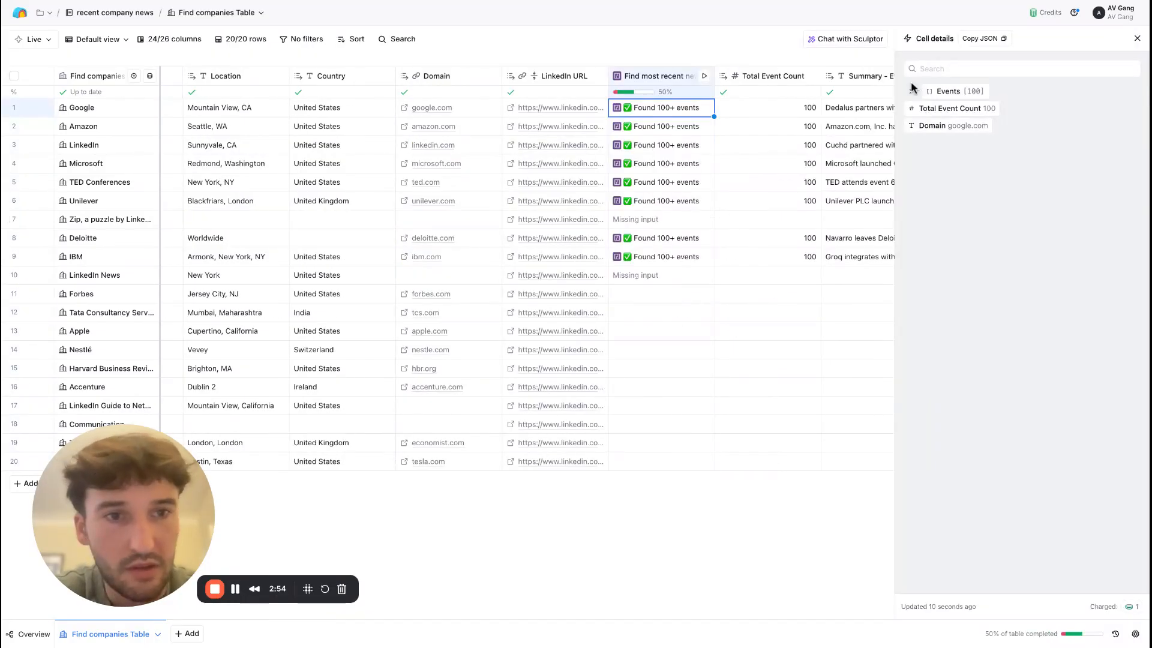
Examine Google's returned news events in the cell details, expanding events 0, 25 and 21, and close the details
{"action": "mouse_move", "coordinate": [914, 91]}
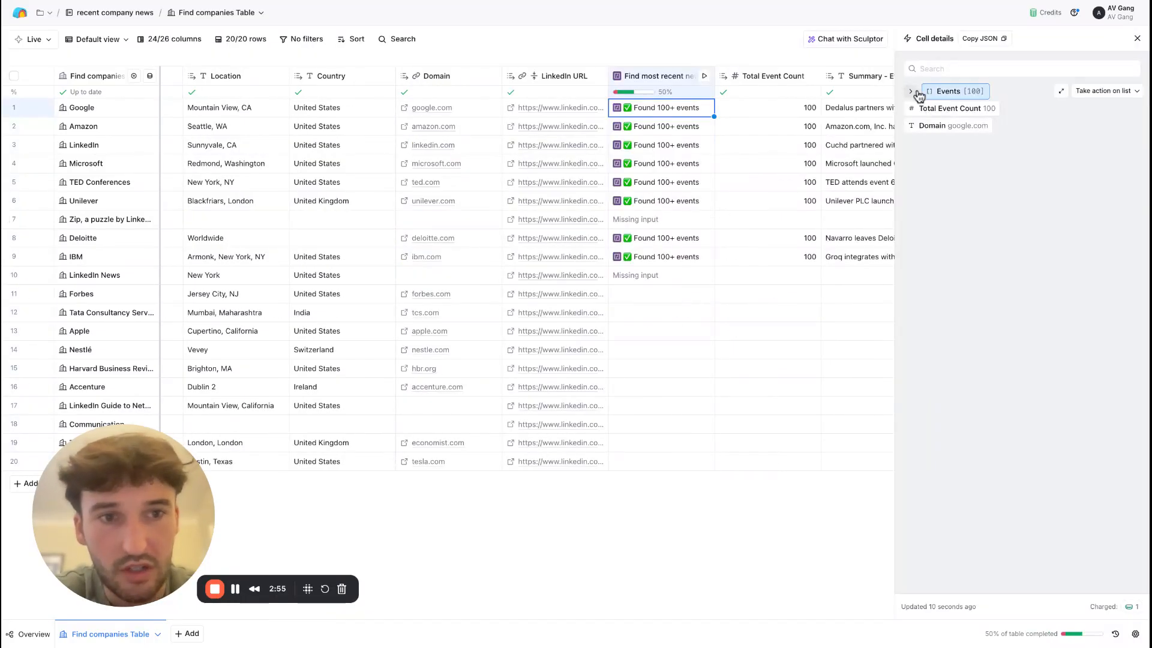
{"action": "left_click", "coordinate": [913, 91]}
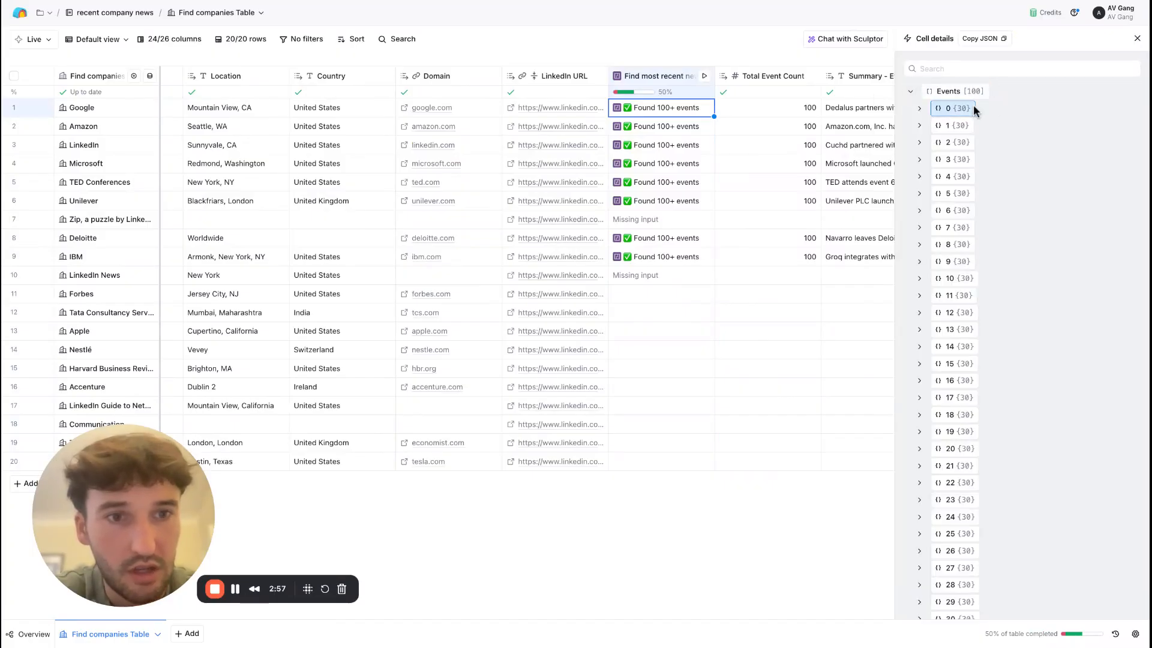
{"action": "scroll", "coordinate": [954, 315], "scroll_direction": "down", "scroll_amount": 12}
{"action": "scroll", "coordinate": [957, 316], "scroll_direction": "up", "scroll_amount": 15}
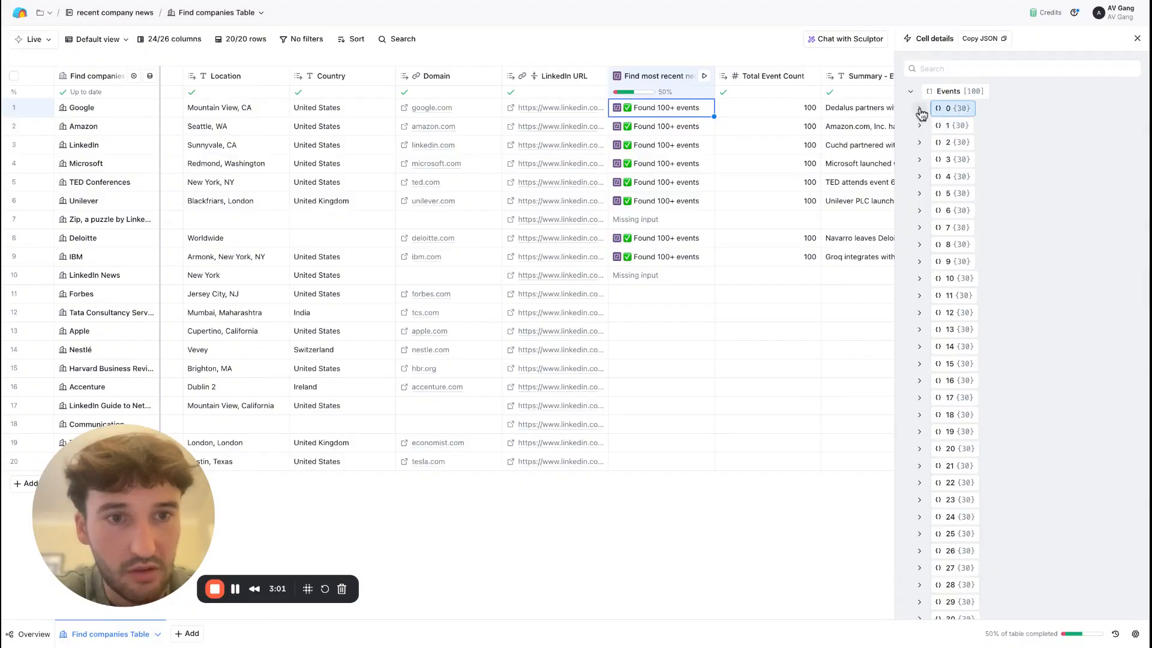
{"action": "left_click", "coordinate": [919, 109]}
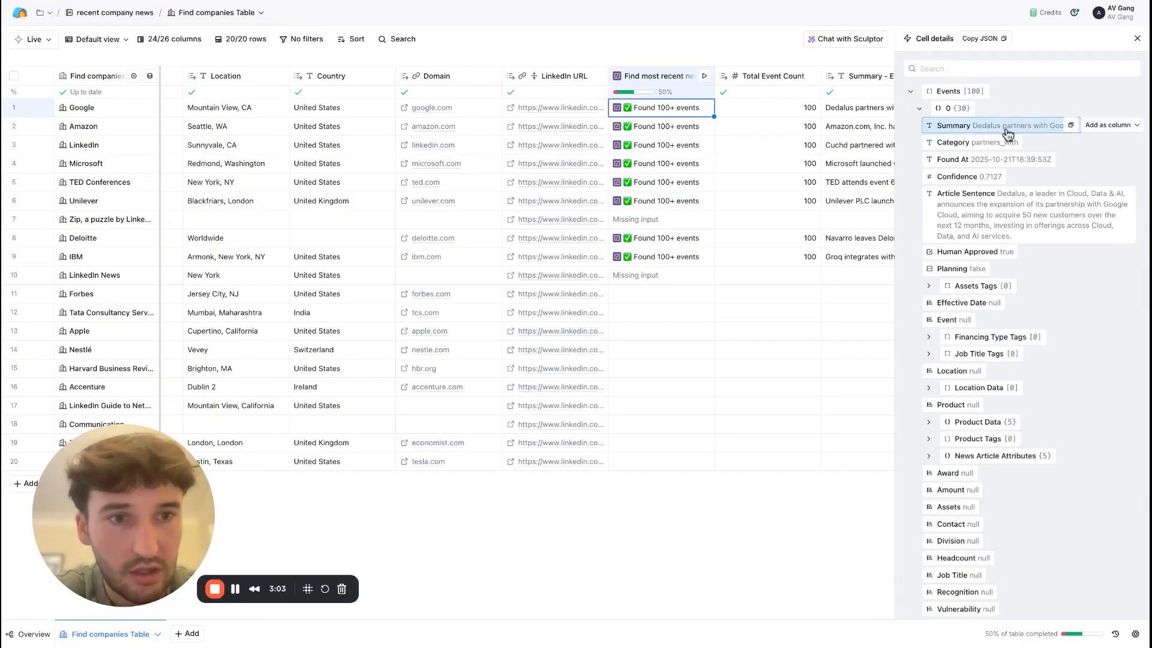
{"action": "scroll", "coordinate": [1036, 236], "scroll_direction": "down", "scroll_amount": 2}
{"action": "scroll", "coordinate": [1036, 234], "scroll_direction": "down", "scroll_amount": 20}
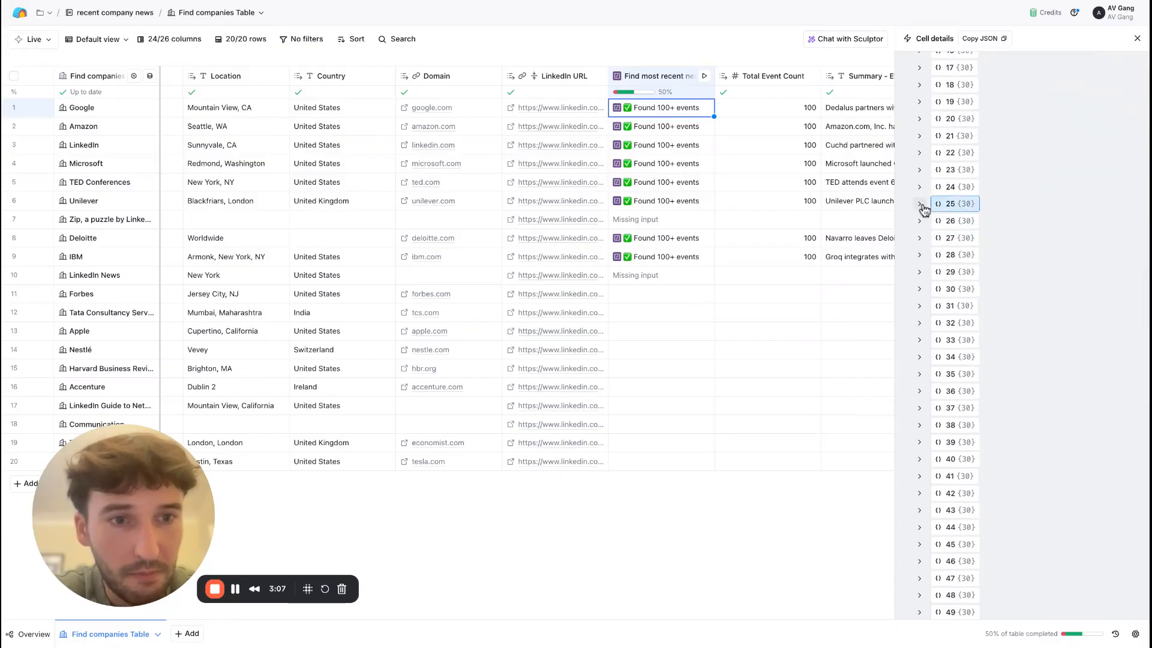
{"action": "left_click", "coordinate": [920, 205]}
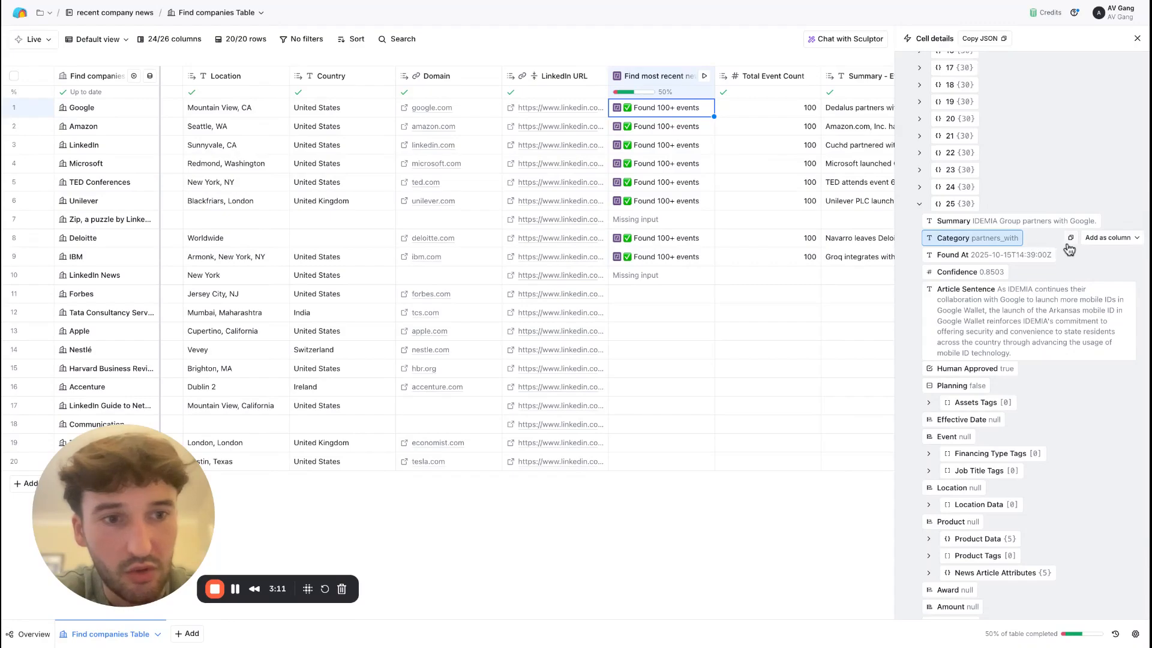
{"action": "left_click", "coordinate": [920, 137]}
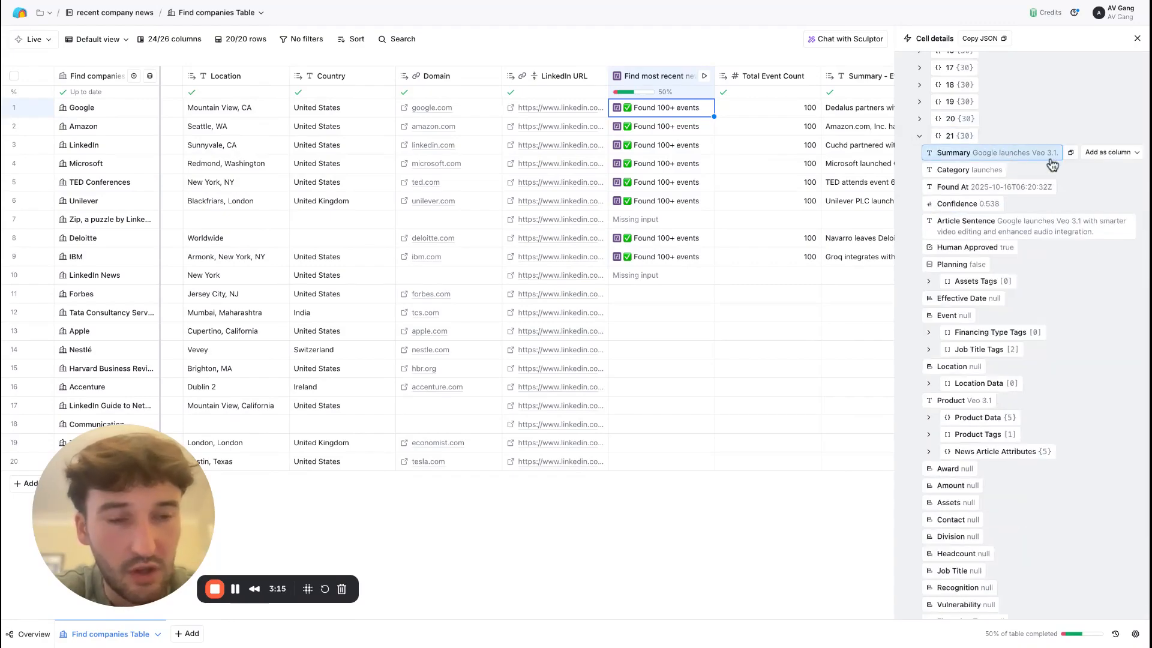
{"action": "scroll", "coordinate": [976, 154], "scroll_direction": "up", "scroll_amount": 10}
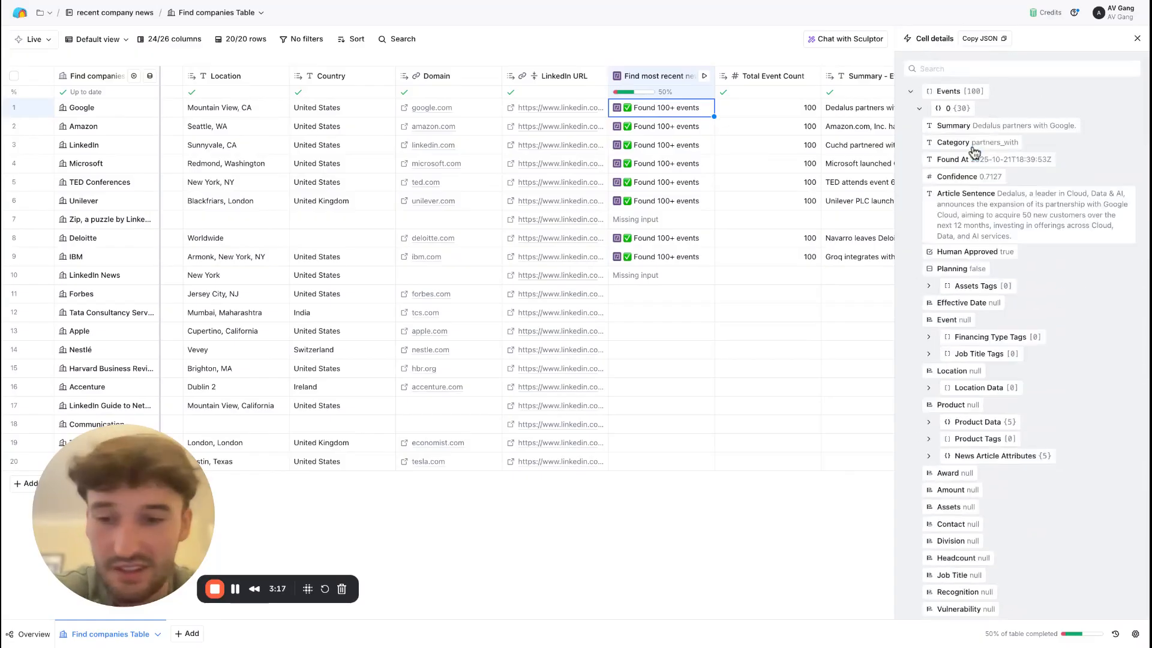
{"action": "left_click", "coordinate": [1137, 39]}
Review the new news event columns across the table for the enriched companies
{"action": "scroll", "coordinate": [559, 222], "scroll_direction": "left", "scroll_amount": 7}
{"action": "scroll", "coordinate": [559, 222], "scroll_direction": "left", "scroll_amount": 2}
{"action": "scroll", "coordinate": [559, 222], "scroll_direction": "right", "scroll_amount": 15}
{"action": "scroll", "coordinate": [559, 222], "scroll_direction": "left", "scroll_amount": 15}
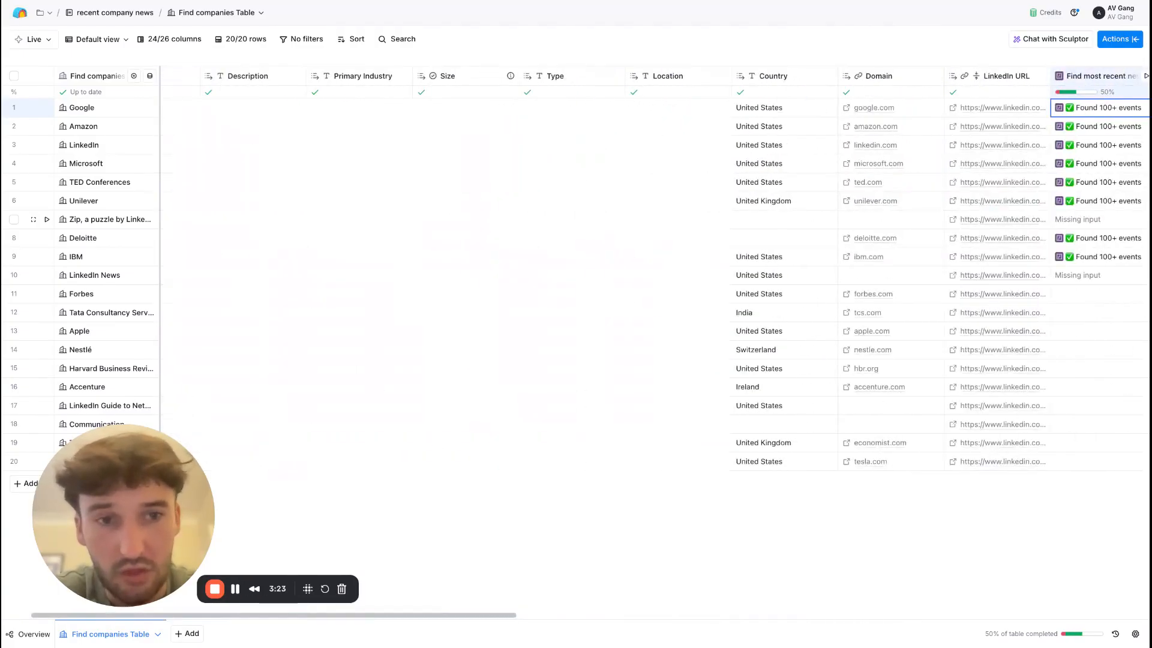
{"action": "scroll", "coordinate": [213, 266], "scroll_direction": "right", "scroll_amount": 15}
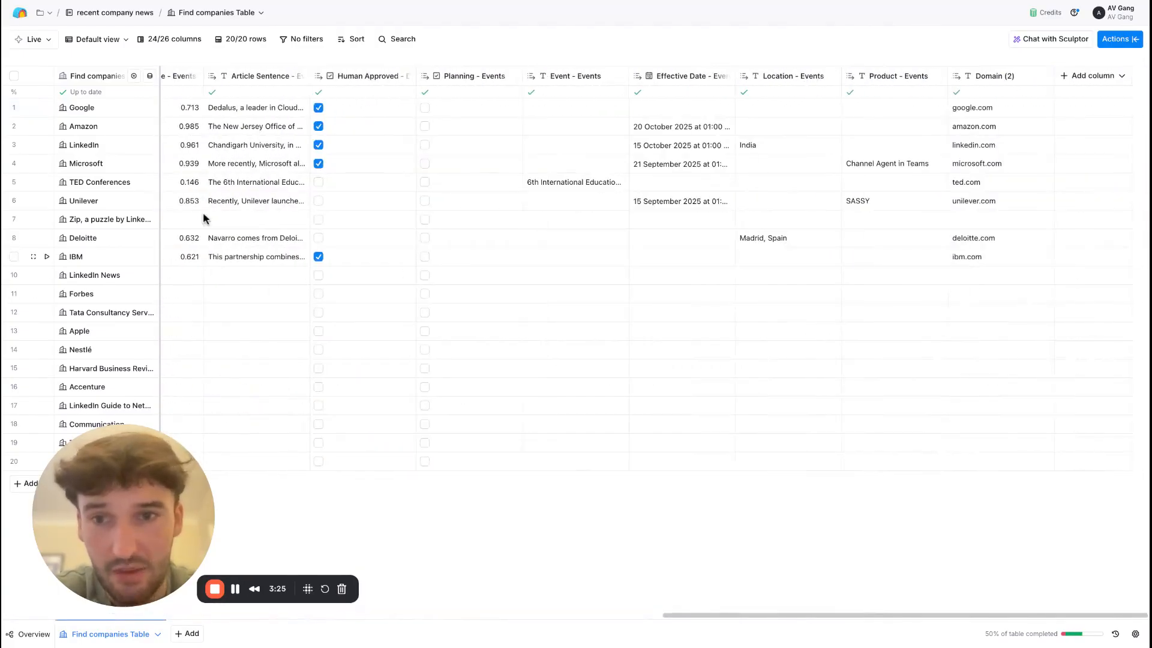
{"action": "scroll", "coordinate": [668, 252], "scroll_direction": "left", "scroll_amount": 1}
{"action": "scroll", "coordinate": [668, 252], "scroll_direction": "left", "scroll_amount": 14}
{"action": "scroll", "coordinate": [670, 253], "scroll_direction": "right", "scroll_amount": 15}
{"action": "scroll", "coordinate": [669, 253], "scroll_direction": "left", "scroll_amount": 10}
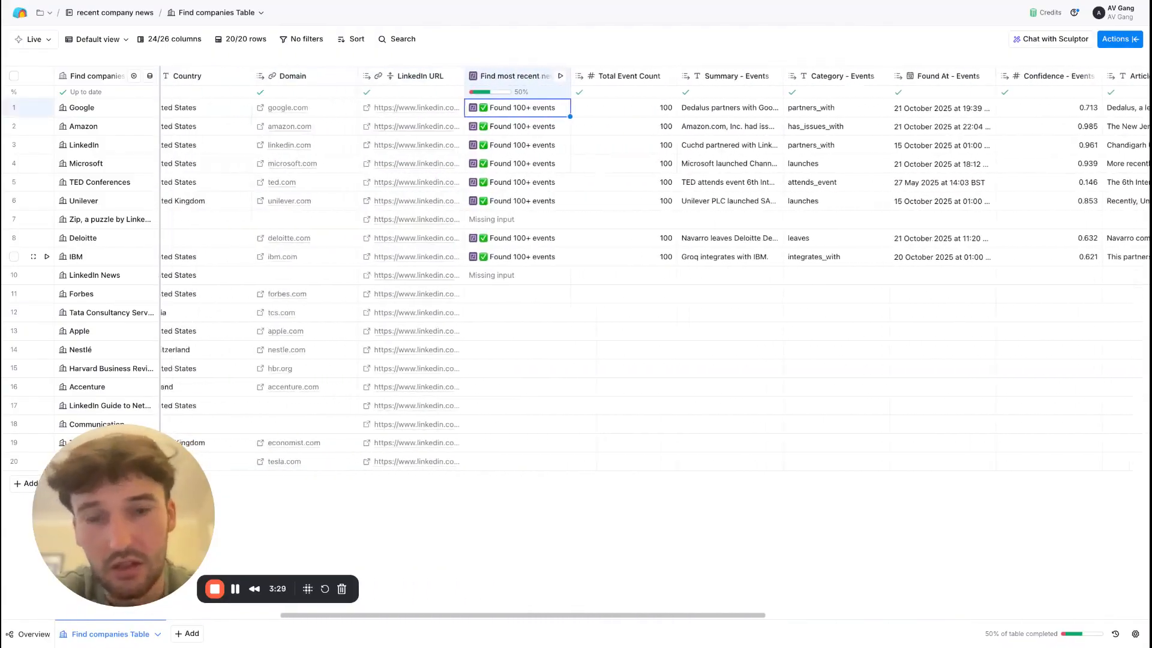